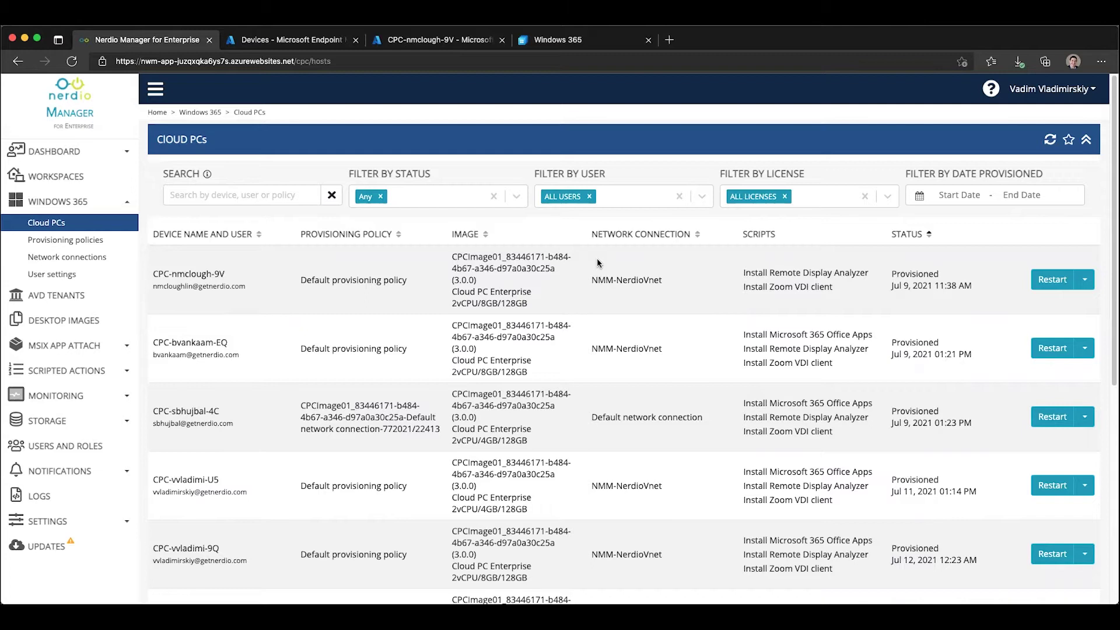
Start a new Windows 365 user settings policy named "Test User Setting Policy" with Local Admin enabled.
left_click(32, 274)
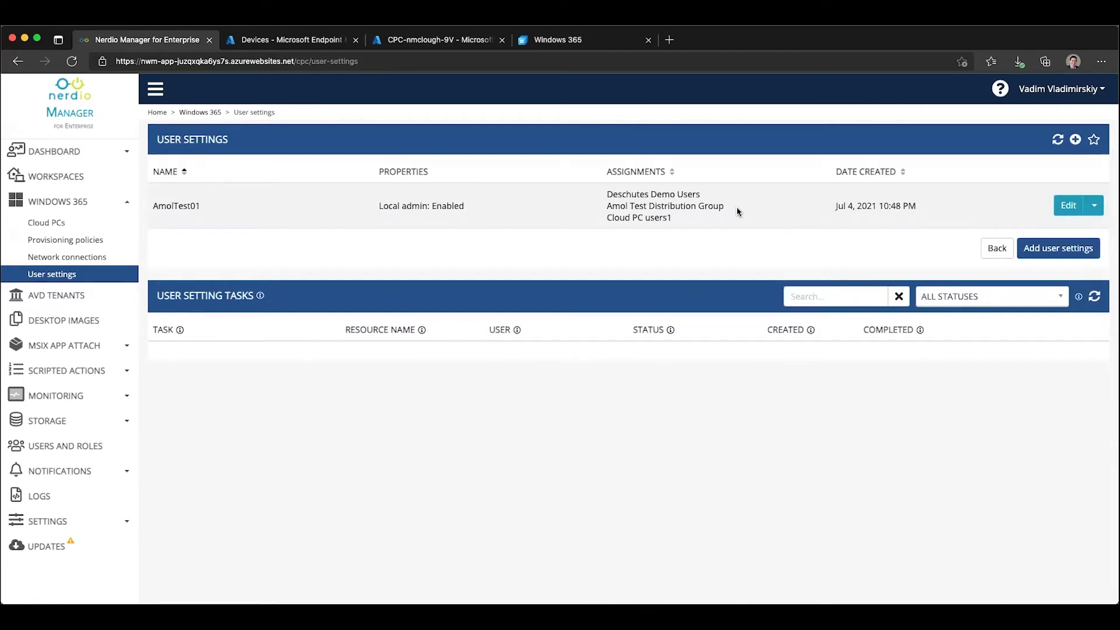
left_click(1057, 247)
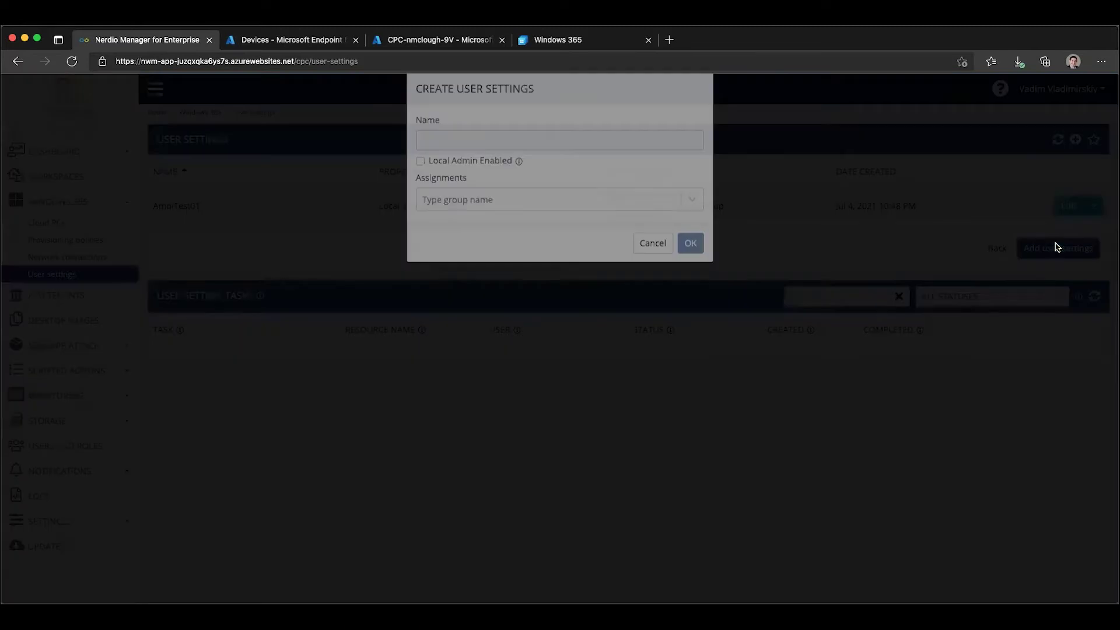
left_click(514, 151)
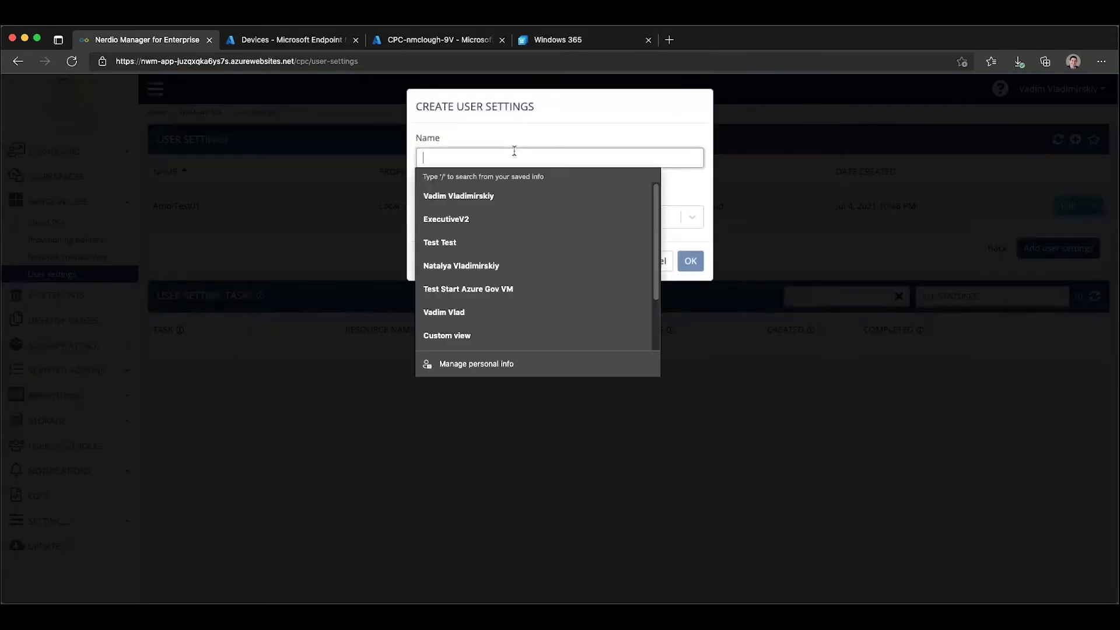
type("Test User T")
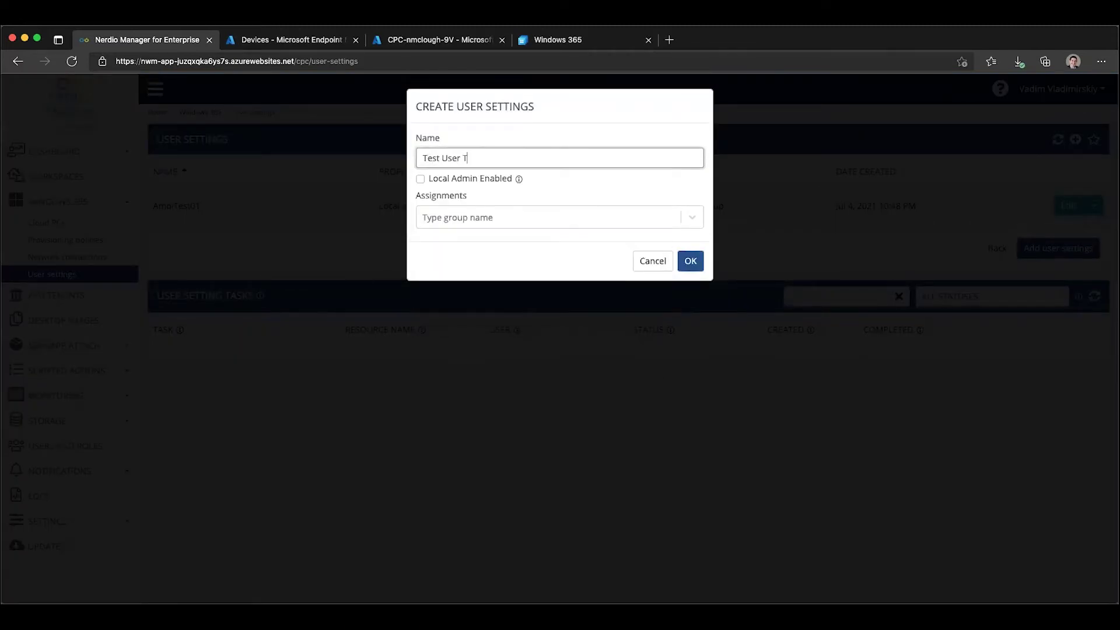
key("BackSpace")
type("Setting Policy")
left_click(421, 180)
mouse_move(518, 184)
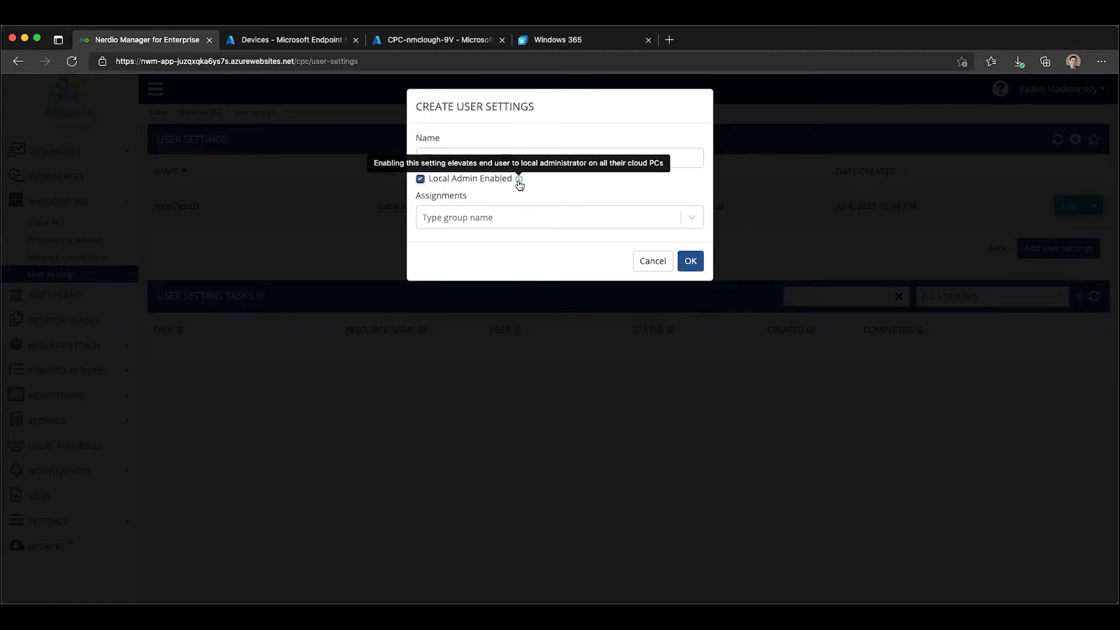
Assign the new user settings policy to the Deschutes Demo Users group and create it.
left_click(493, 218)
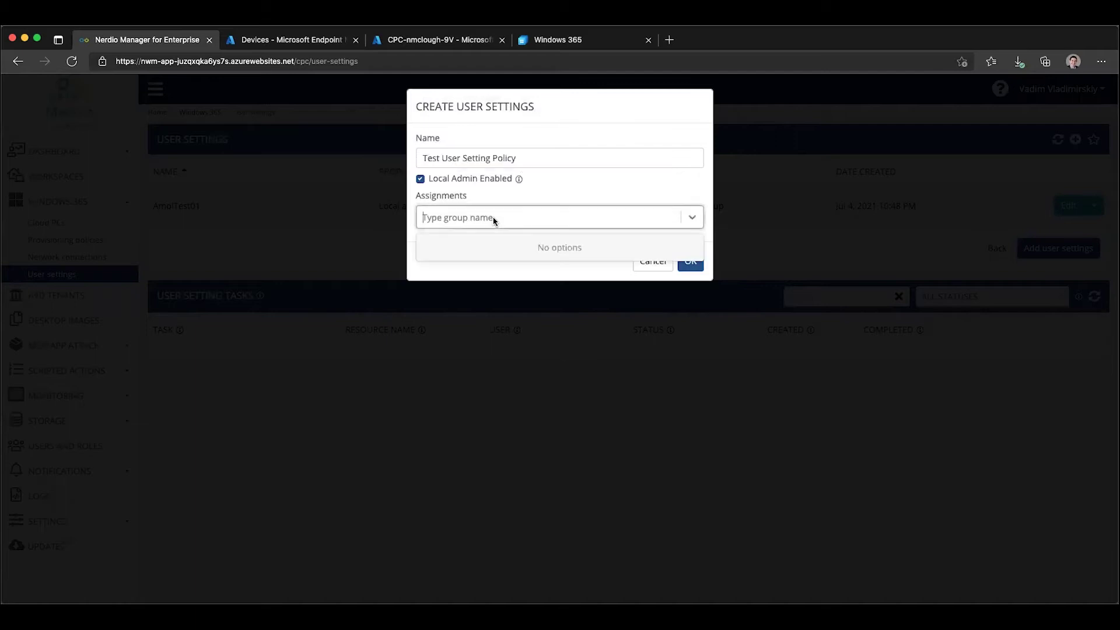
type("desch")
left_click(496, 246)
left_click(691, 265)
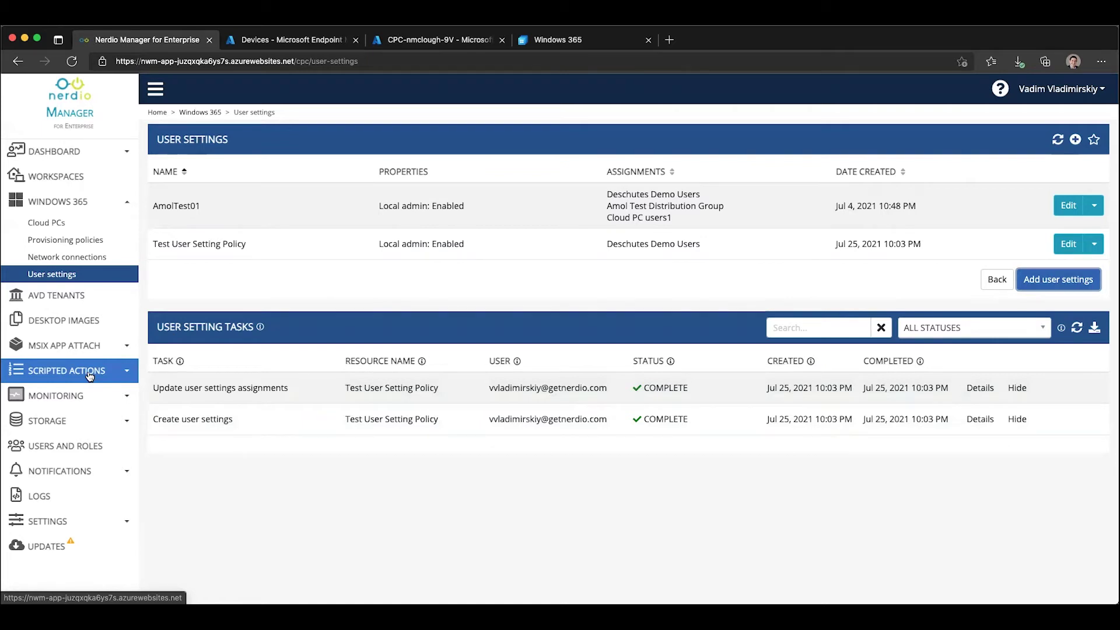
Open the Install Zoom VDI client Windows script for editing and turn on Enable Cloud PC.
left_click(90, 375)
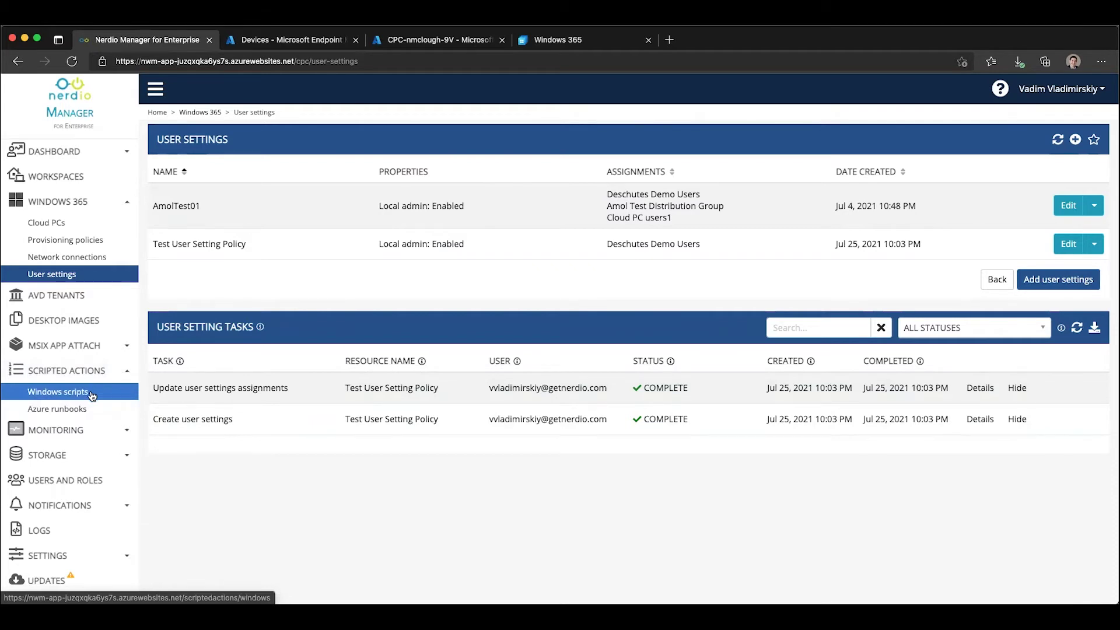
left_click(92, 396)
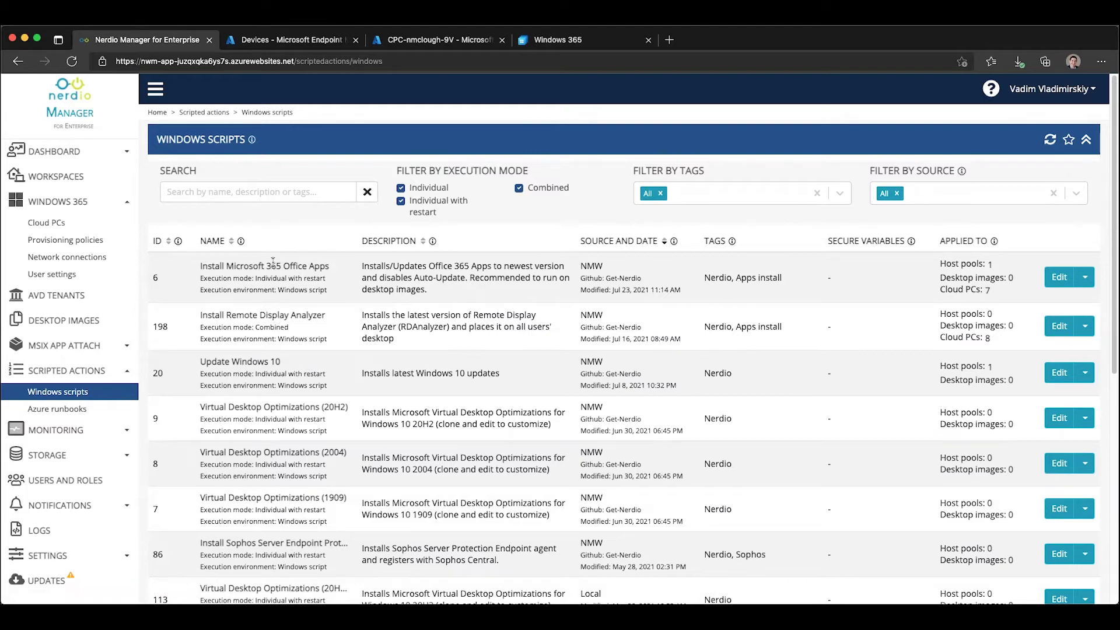
scroll(316, 461, "down", 2)
scroll(316, 458, "down", 1)
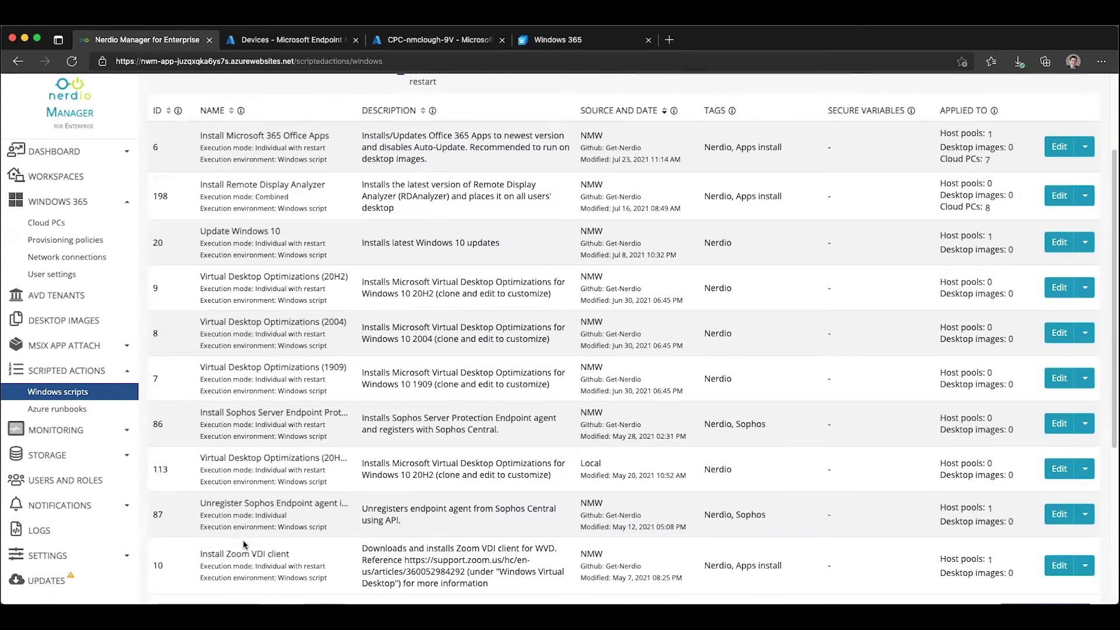
scroll(244, 544, "down", 1)
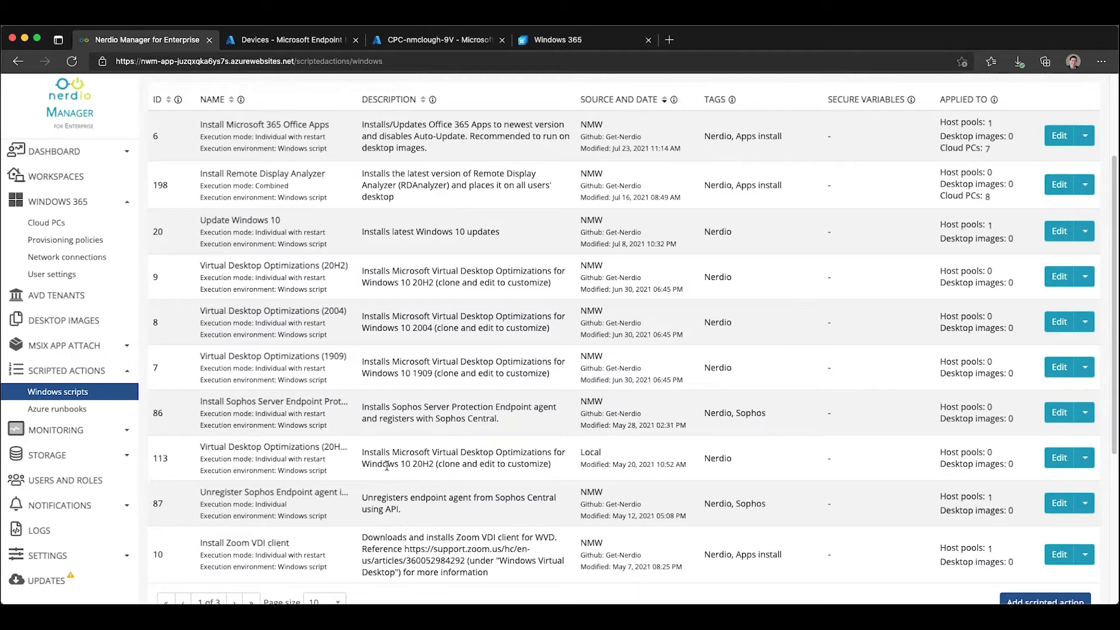
left_click(1061, 553)
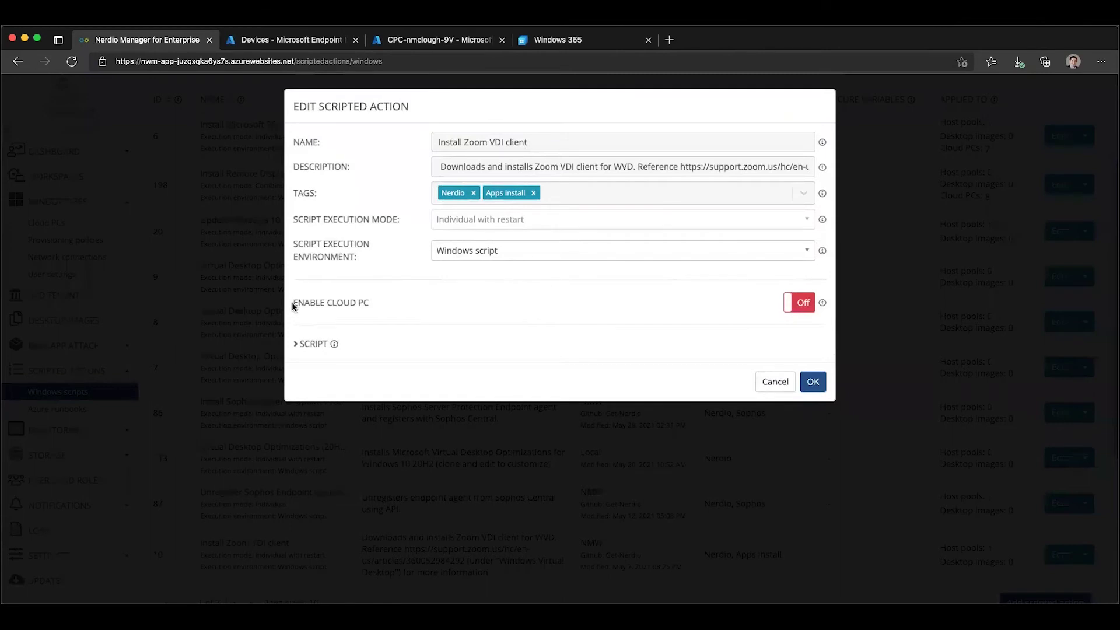
left_click_drag(293, 305, 392, 314)
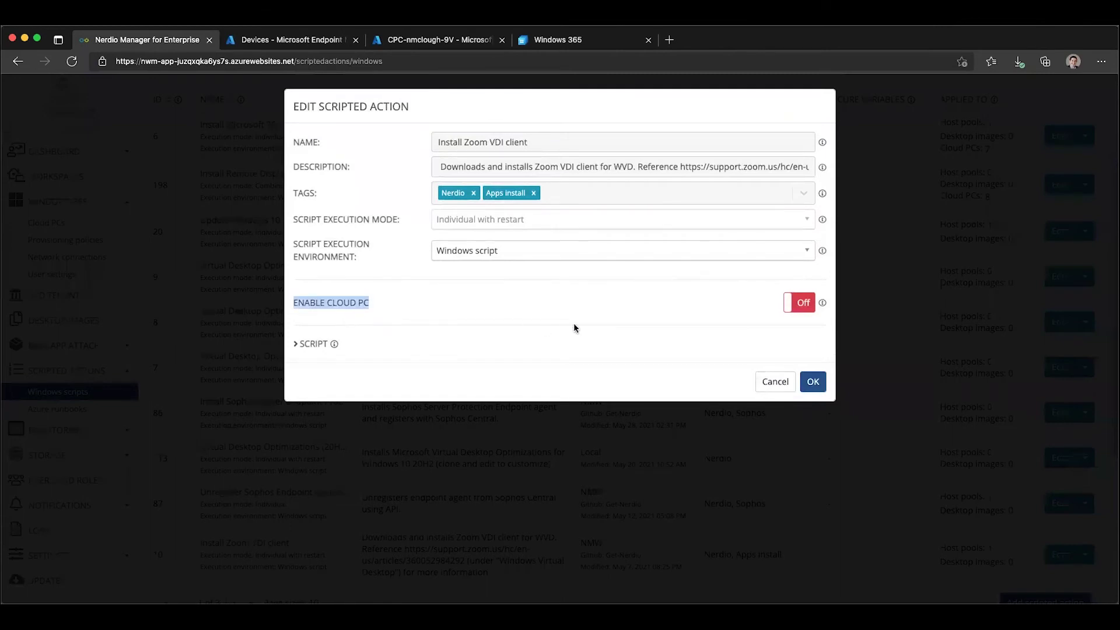
left_click(797, 307)
scroll(732, 350, "down", 1)
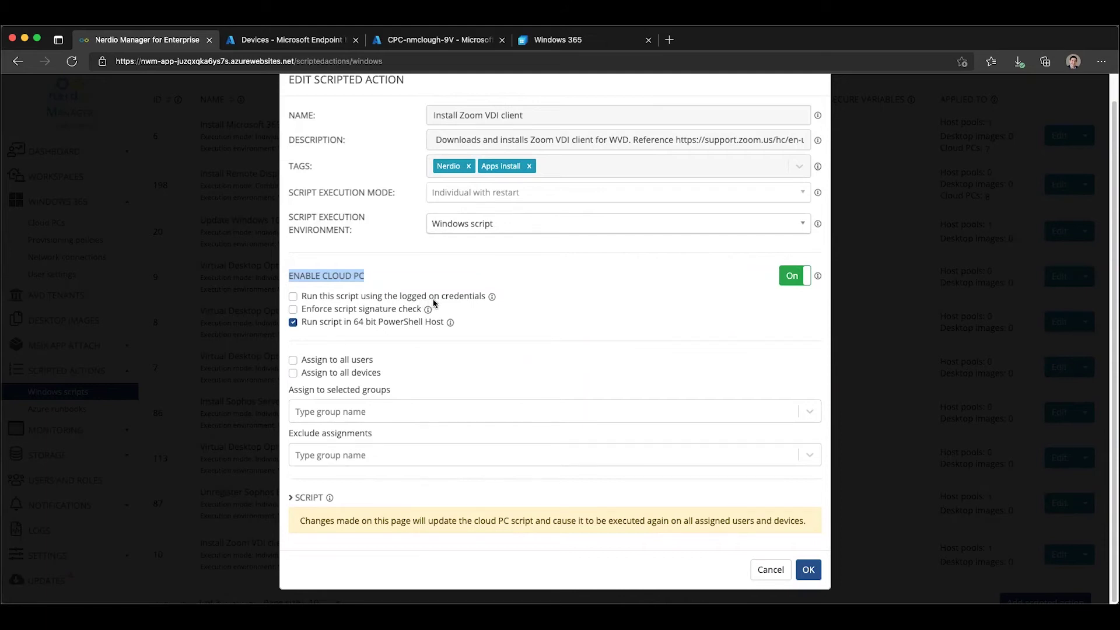
Read the explanation of the option to run the script using the logged on credentials.
left_click(492, 302)
mouse_move(492, 303)
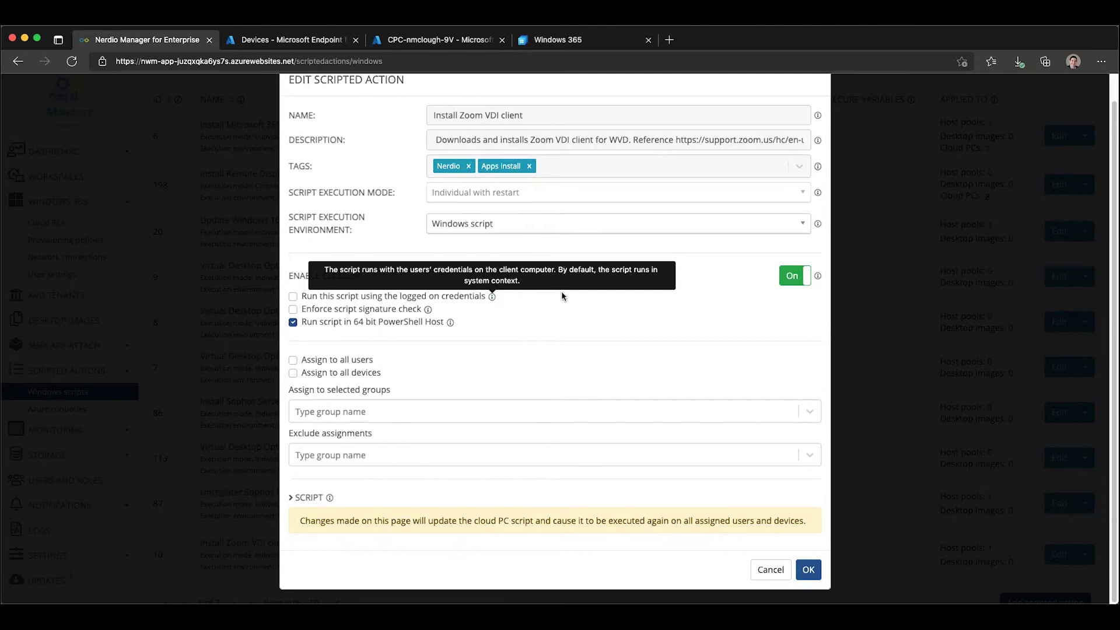
left_click_drag(563, 295, 459, 312)
left_click(484, 312)
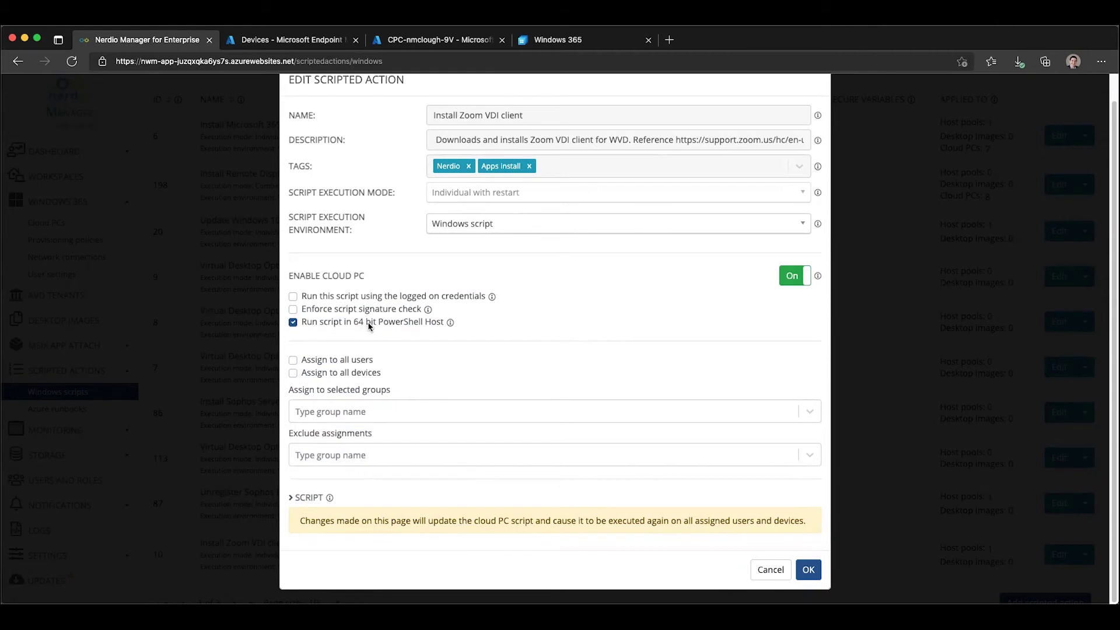
left_click(294, 361)
left_click(293, 360)
left_click(293, 373)
left_click(293, 374)
left_click(333, 416)
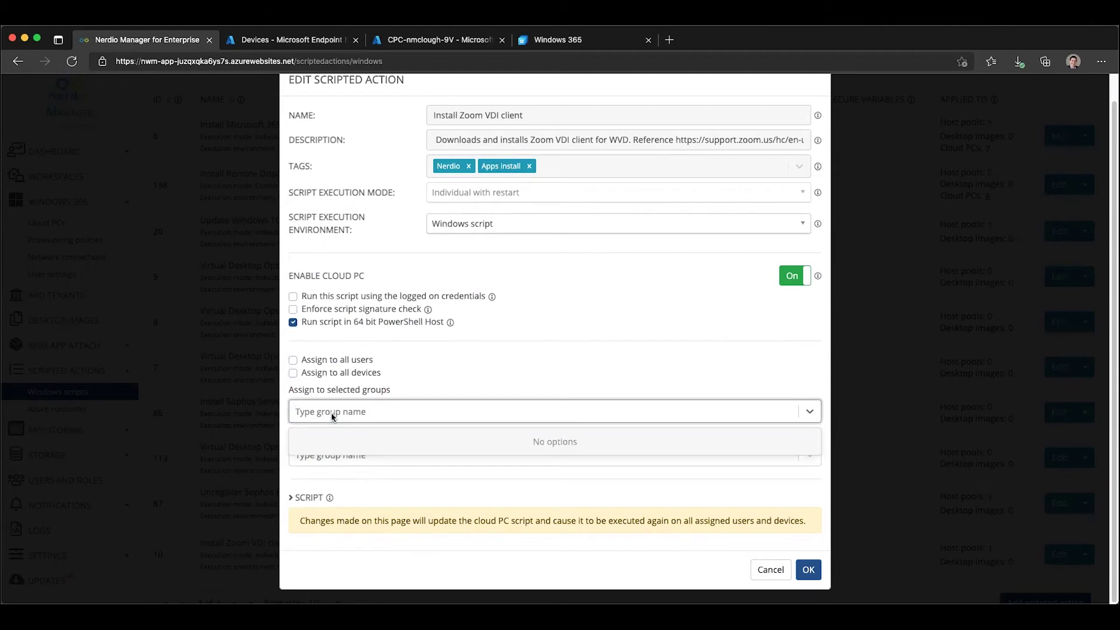
left_click(333, 416)
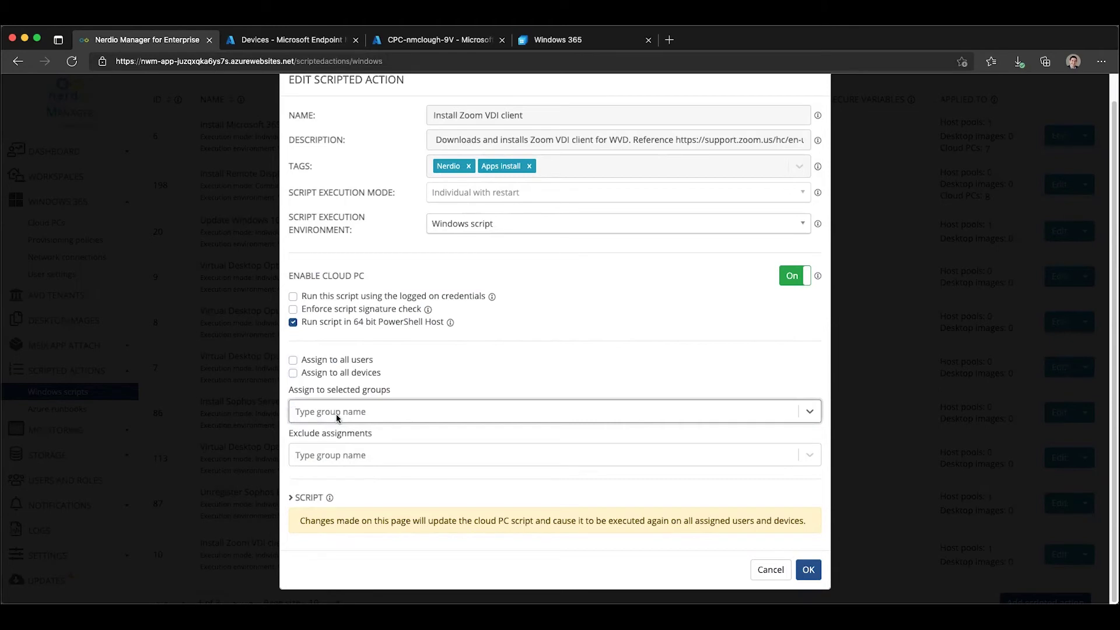
left_click(344, 456)
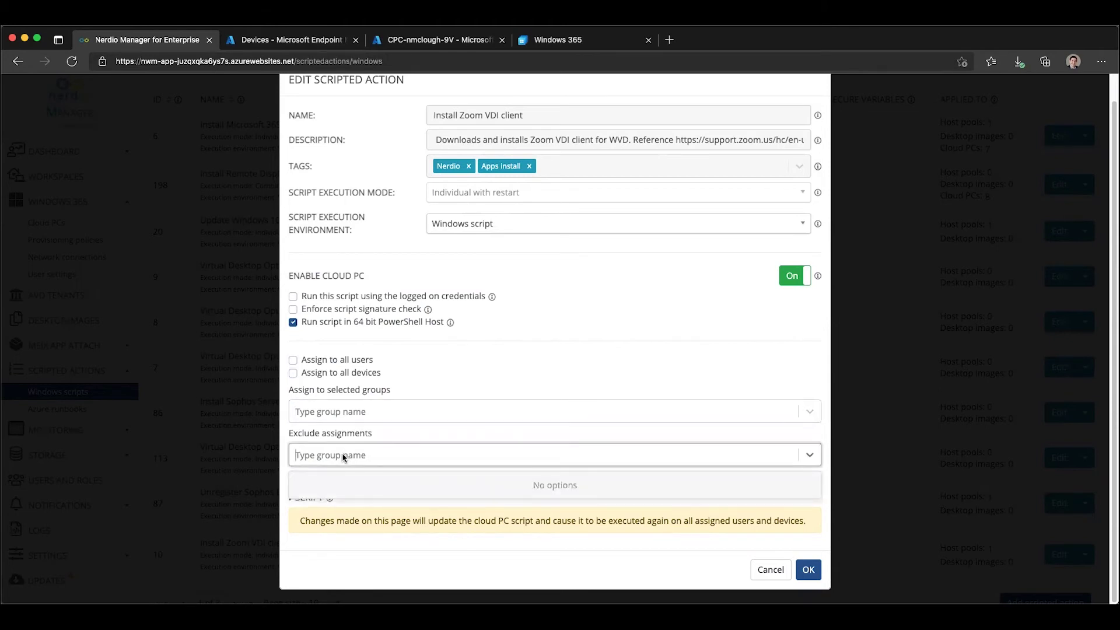
left_click(340, 416)
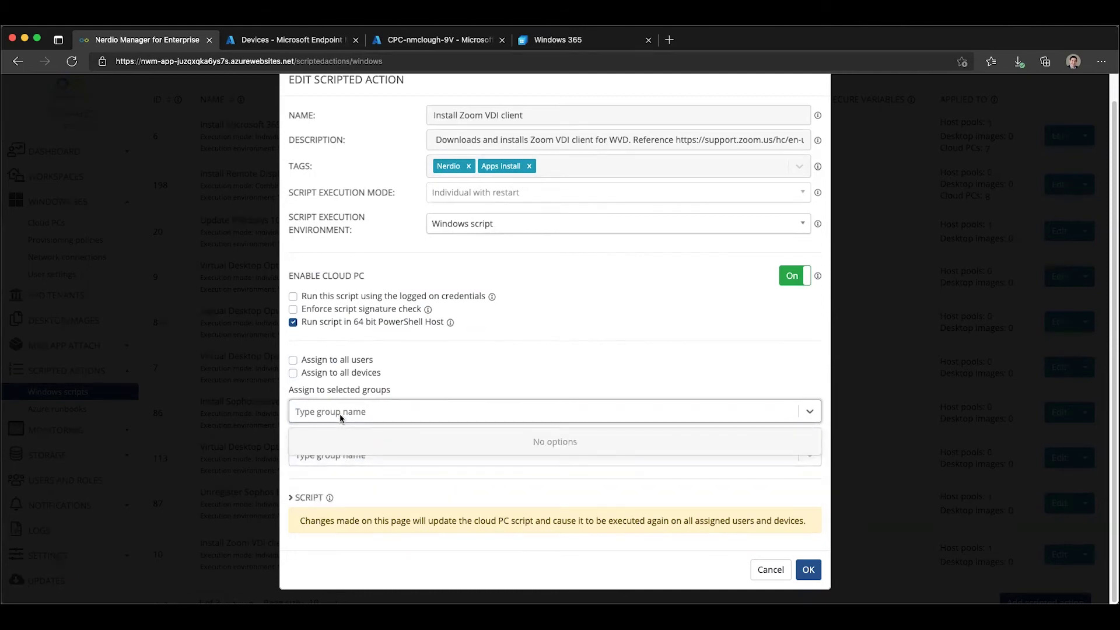
left_click(343, 457)
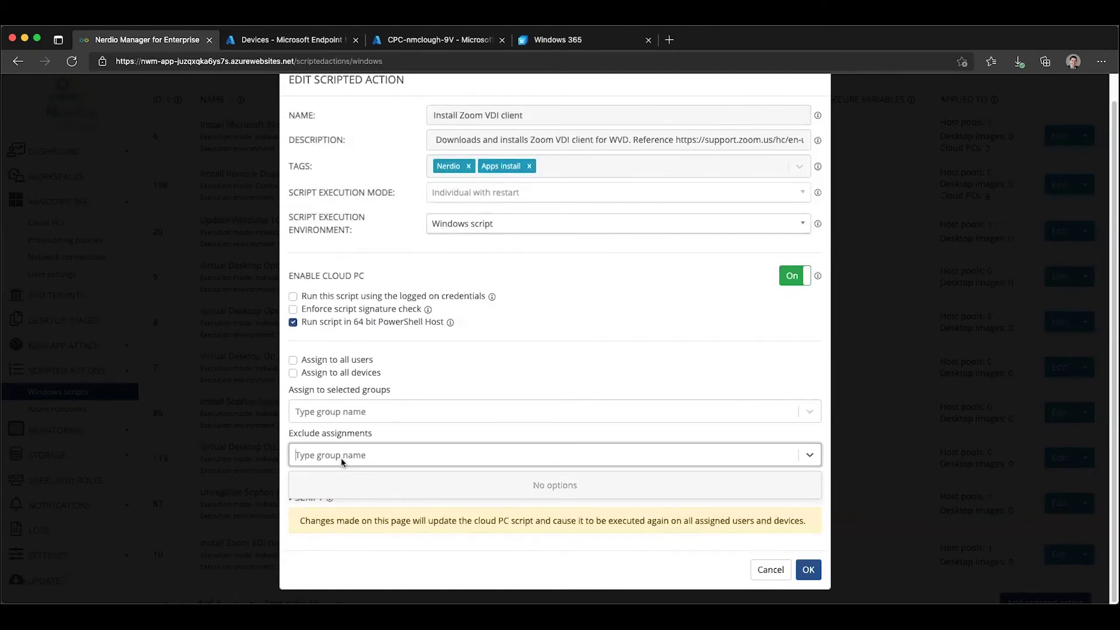
Assign the Install Zoom VDI client script to all users and all devices.
left_click(292, 360)
left_click(293, 373)
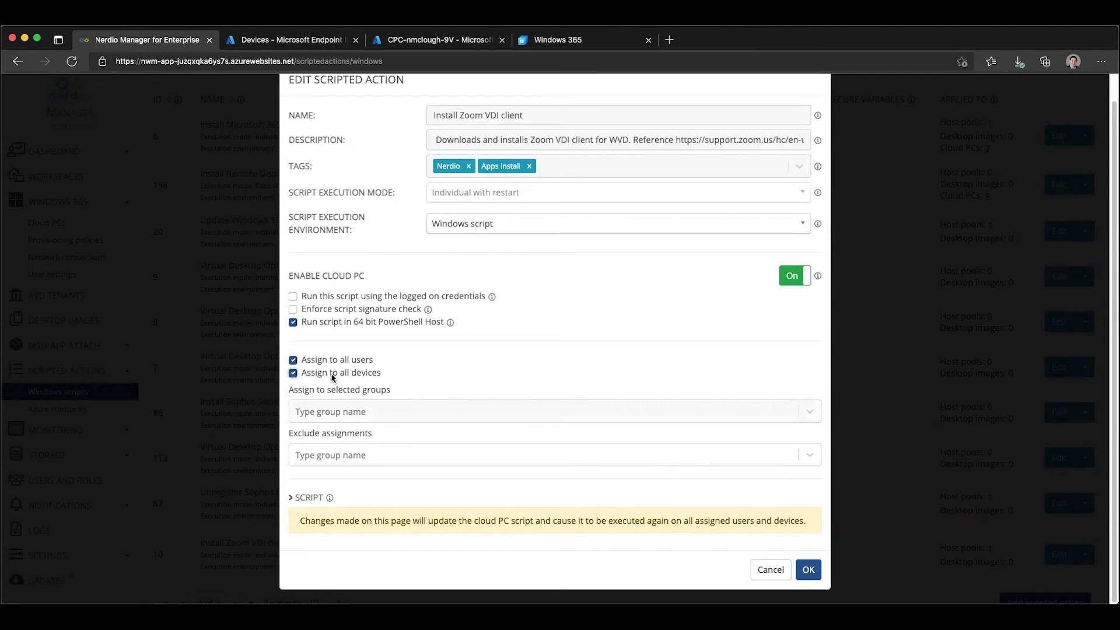
left_click_drag(533, 115, 472, 116)
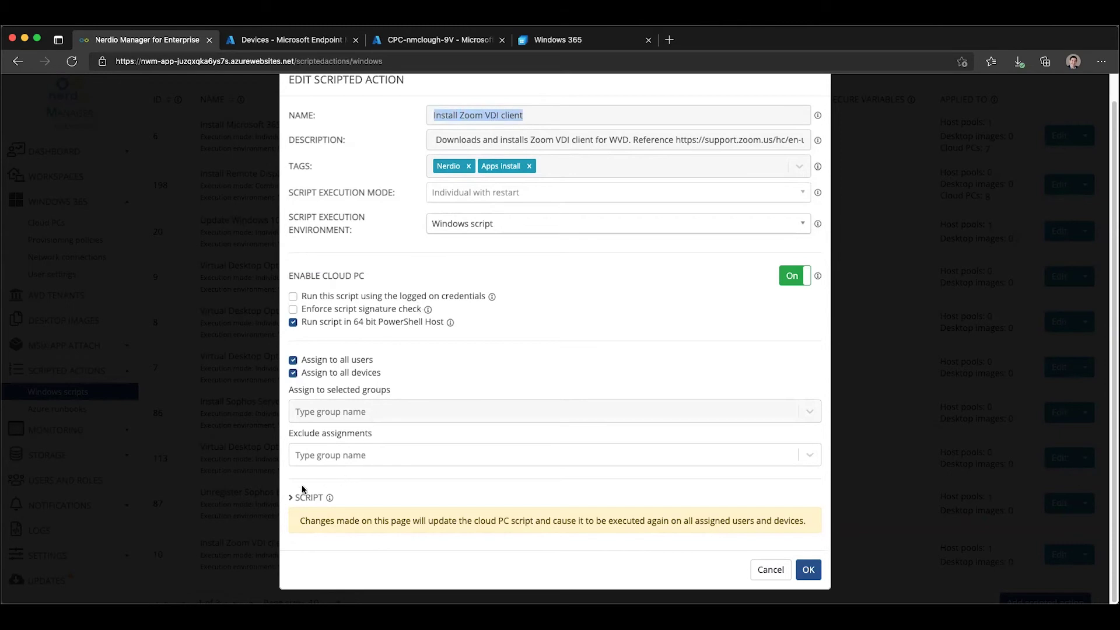
Review the Zoom script's code and the notice about repeated execution, and save the scripted action.
left_click(292, 498)
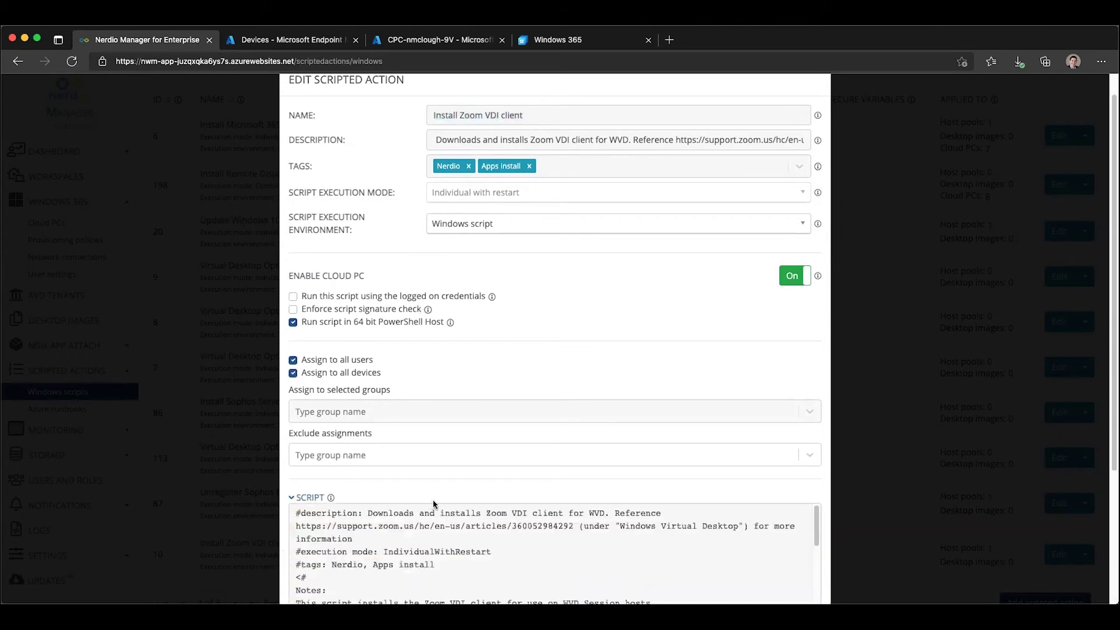
scroll(805, 345, "down", 3)
left_click_drag(817, 344, 819, 387)
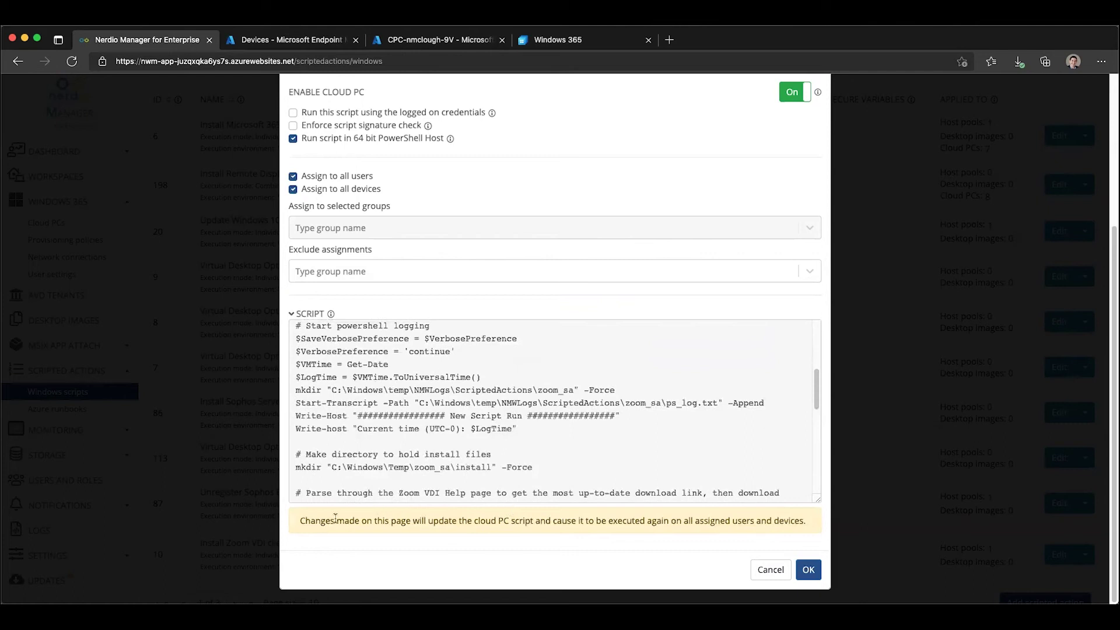
left_click_drag(302, 521, 806, 520)
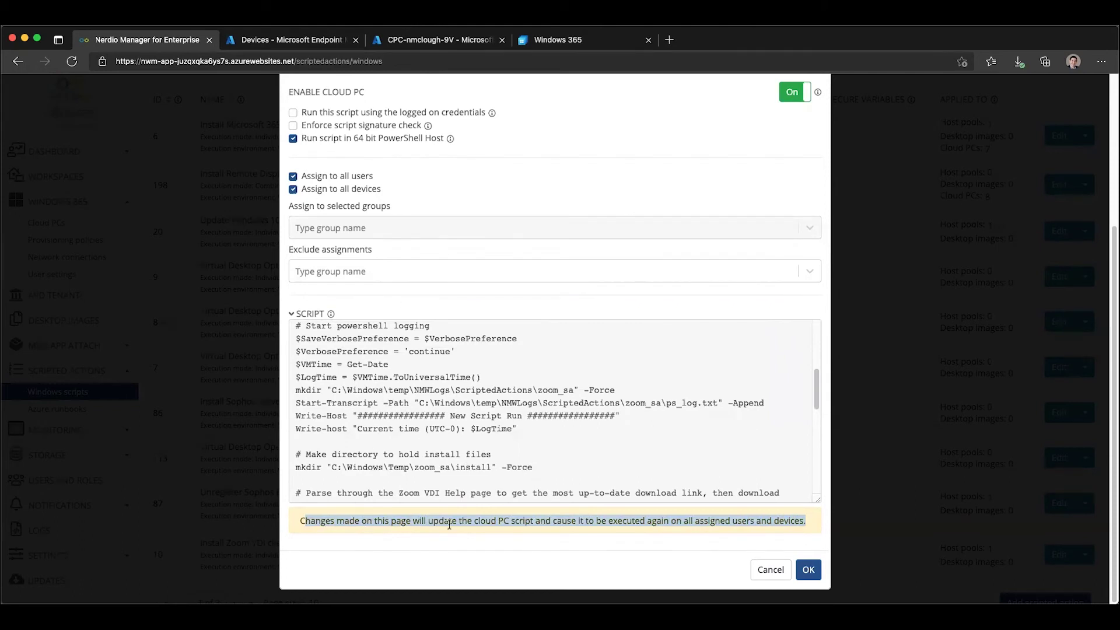
scroll(427, 415, "up", 5)
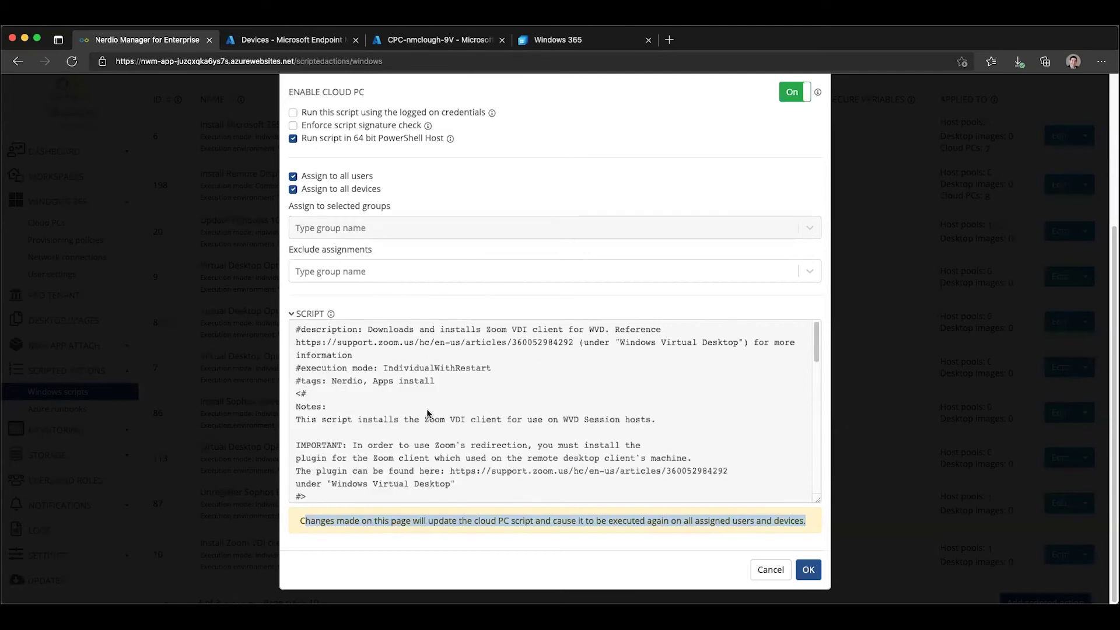
left_click(544, 536)
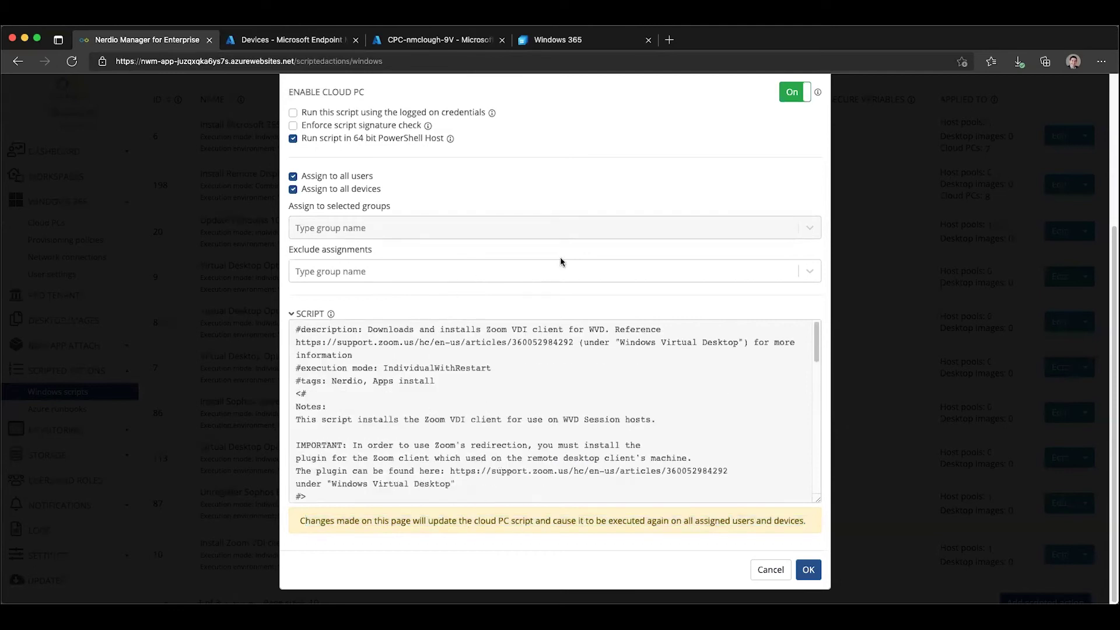
scroll(557, 200, "up", 4)
scroll(557, 201, "down", 4)
left_click(804, 575)
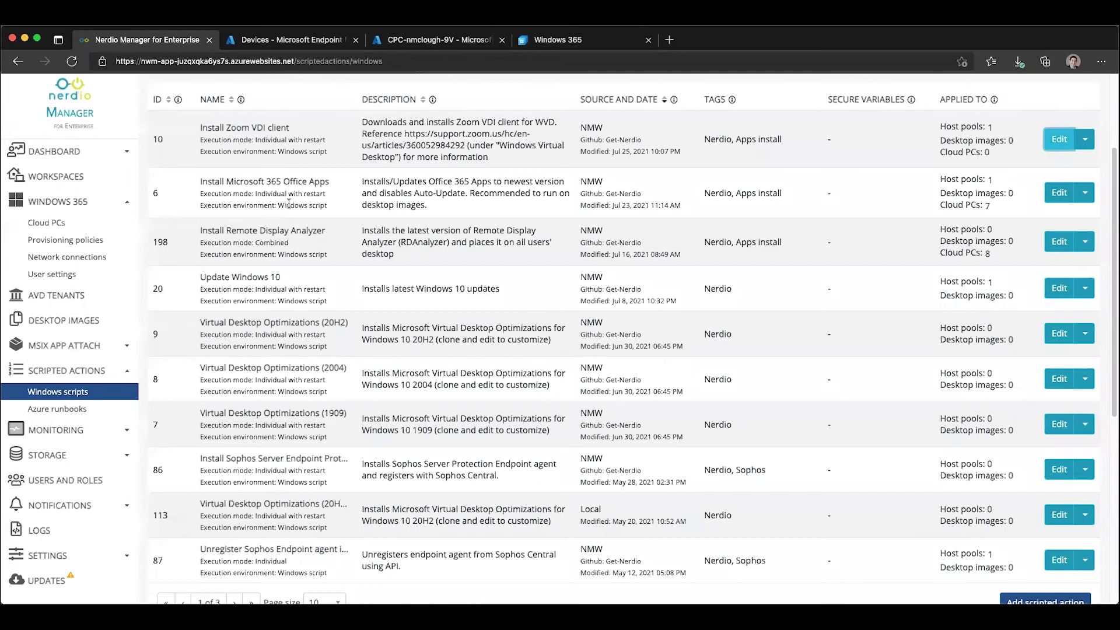
Check how many Cloud PCs the Zoom VDI client script is applied to and refresh the Windows scripts list.
left_click_drag(997, 157, 940, 156)
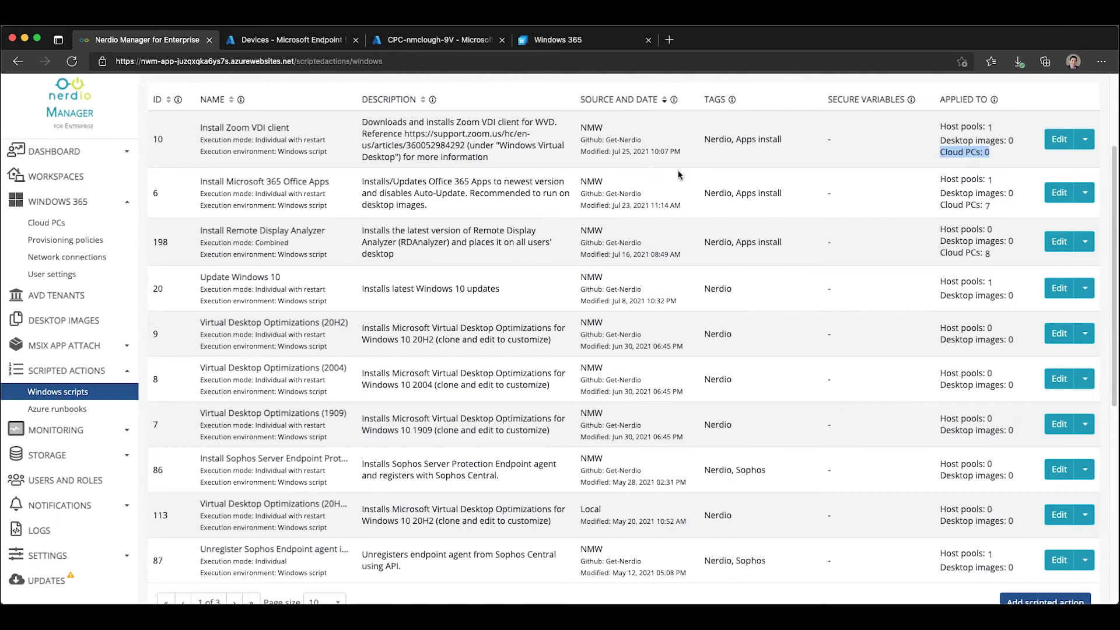
left_click(862, 176)
scroll(1050, 140, "up", 1)
scroll(1049, 140, "up", 3)
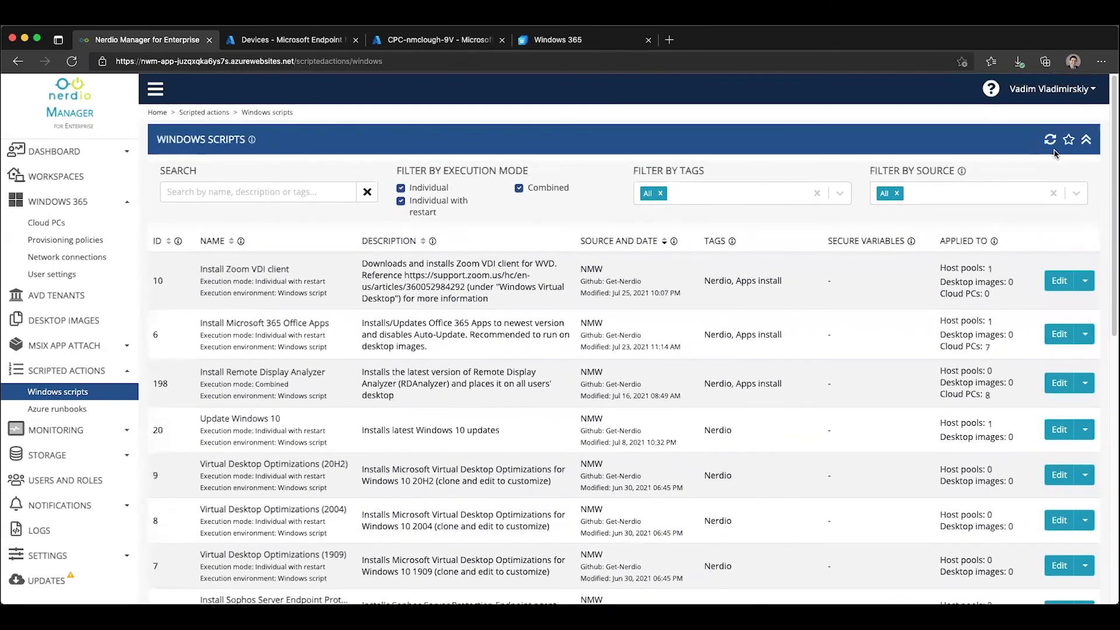
left_click(1052, 143)
Examine the Cloud PC run states of the Install Microsoft 365 Office Apps script and close the report.
left_click(987, 349)
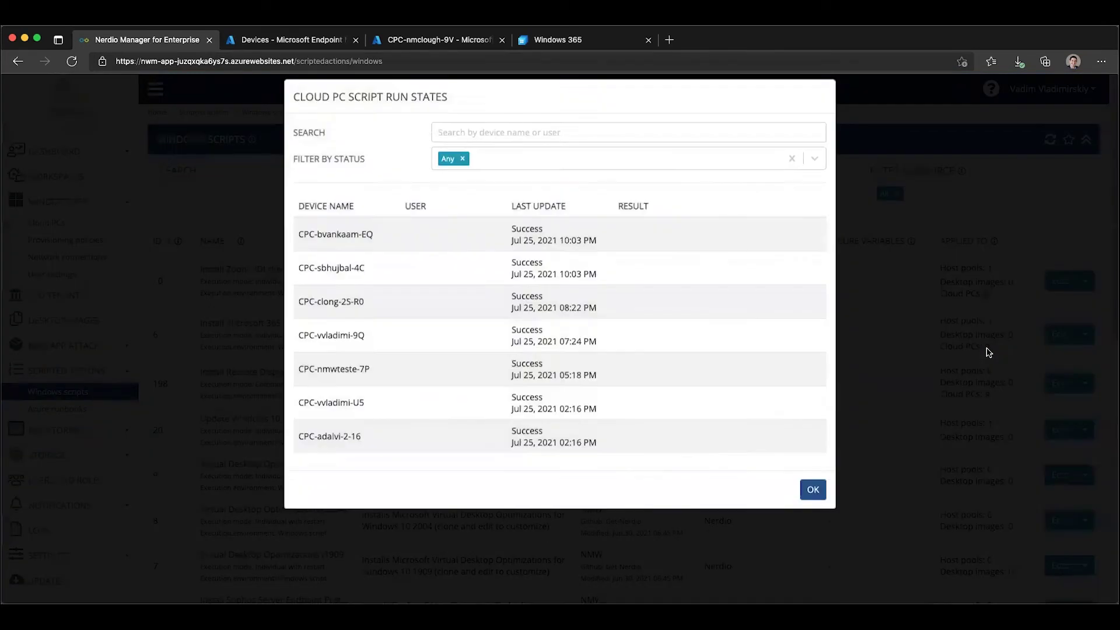
left_click_drag(299, 241, 621, 443)
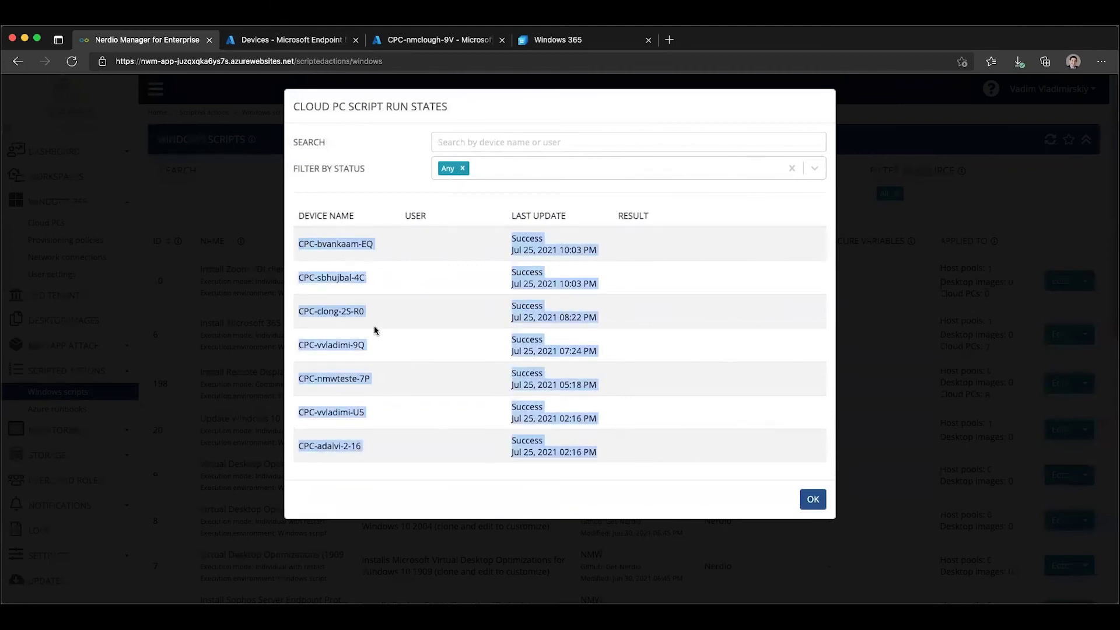
left_click(516, 242)
left_click_drag(512, 241, 594, 250)
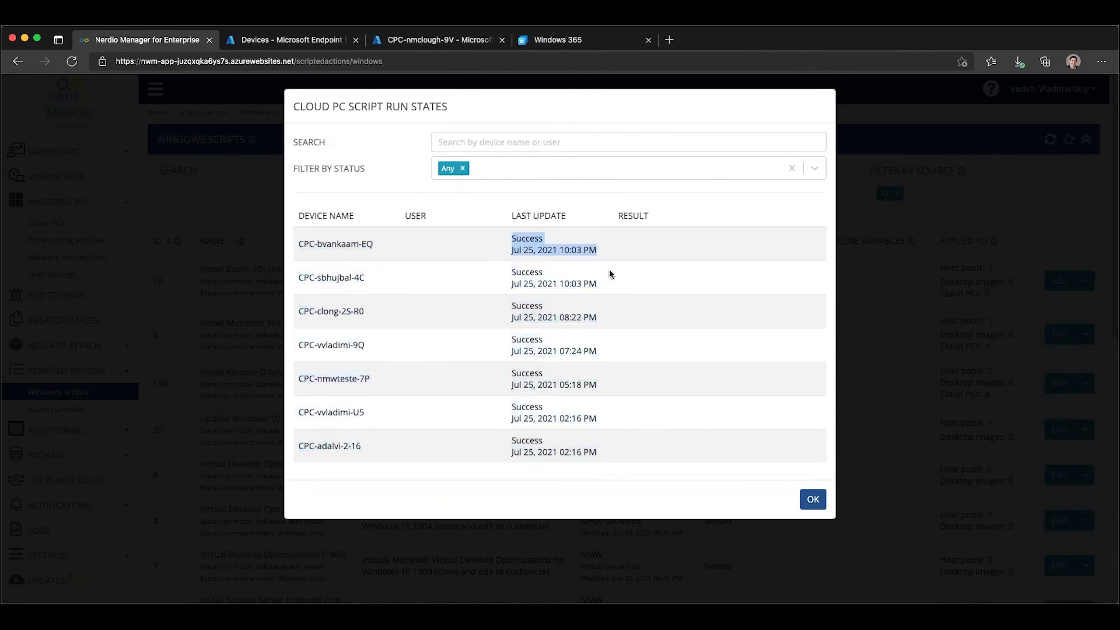
left_click(808, 498)
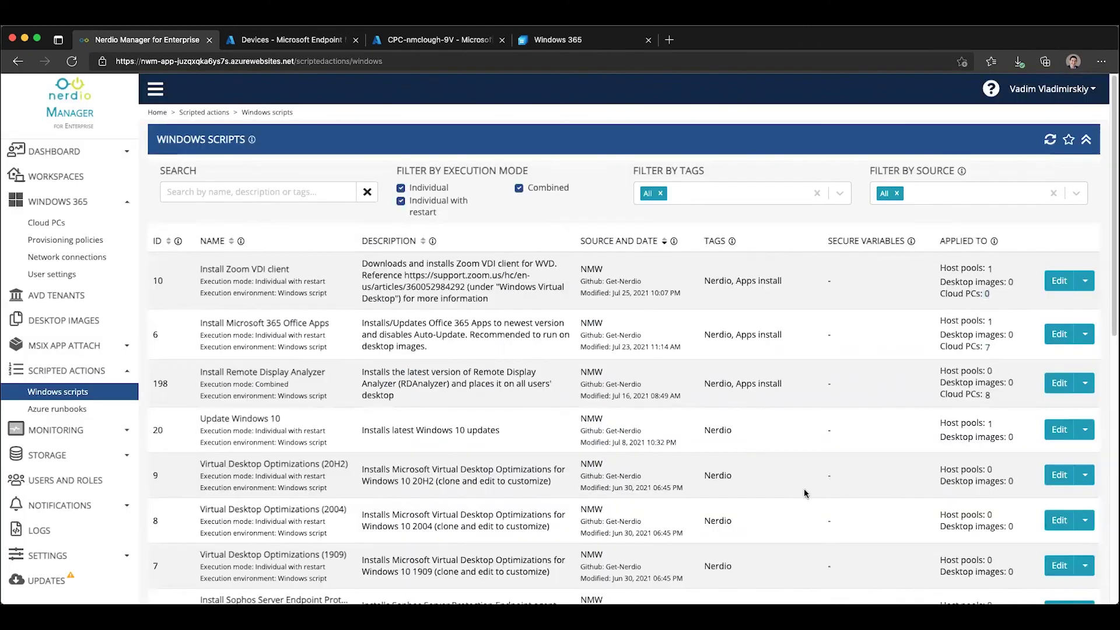
In the Windows 365 Cloud PCs list, check the assigned scripts, examine the first Cloud PC's script run states and close the report.
left_click(43, 227)
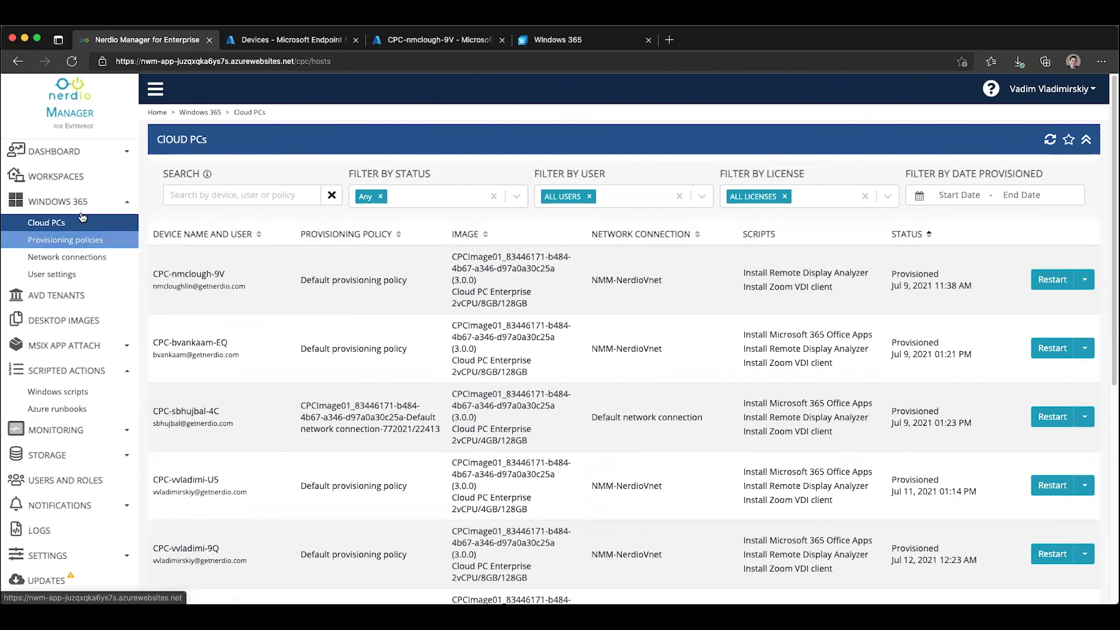
left_click_drag(741, 233, 816, 242)
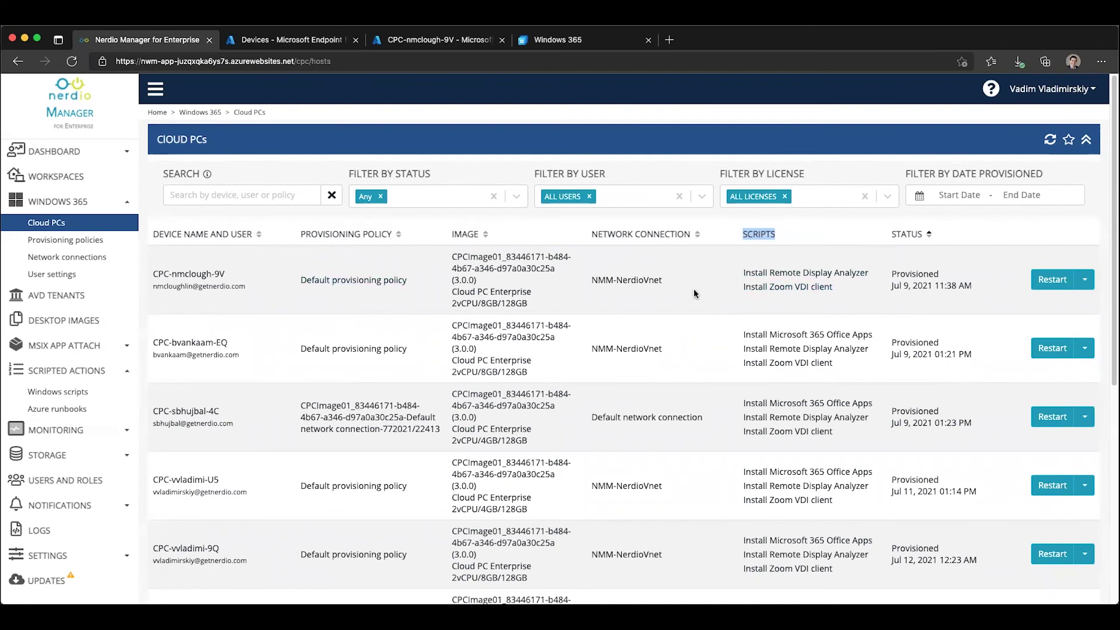
left_click(790, 271)
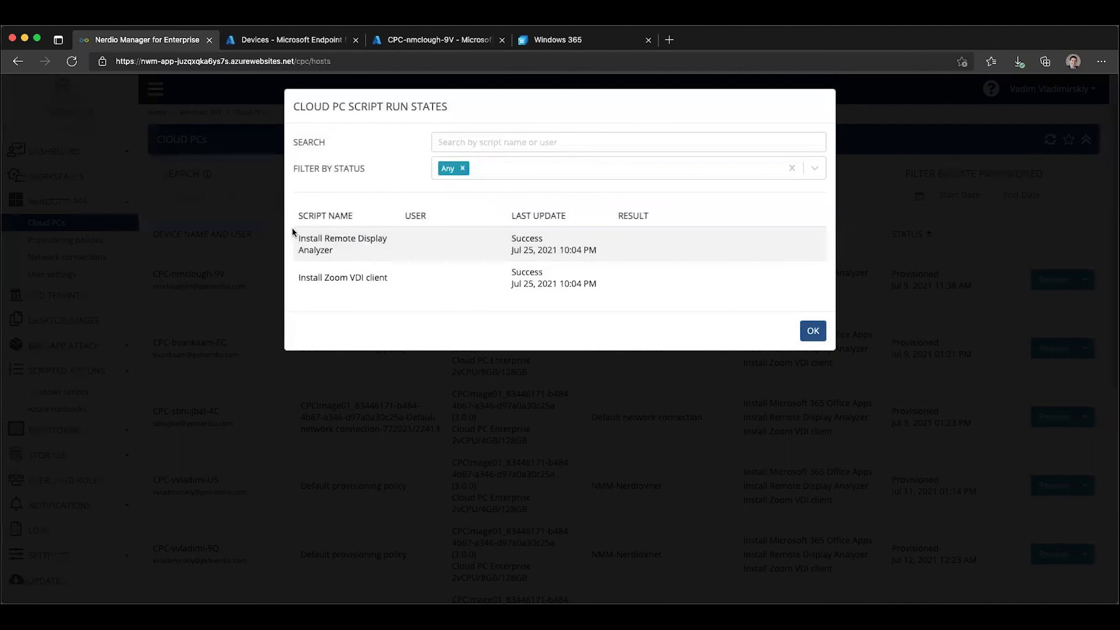
left_click_drag(295, 238, 422, 251)
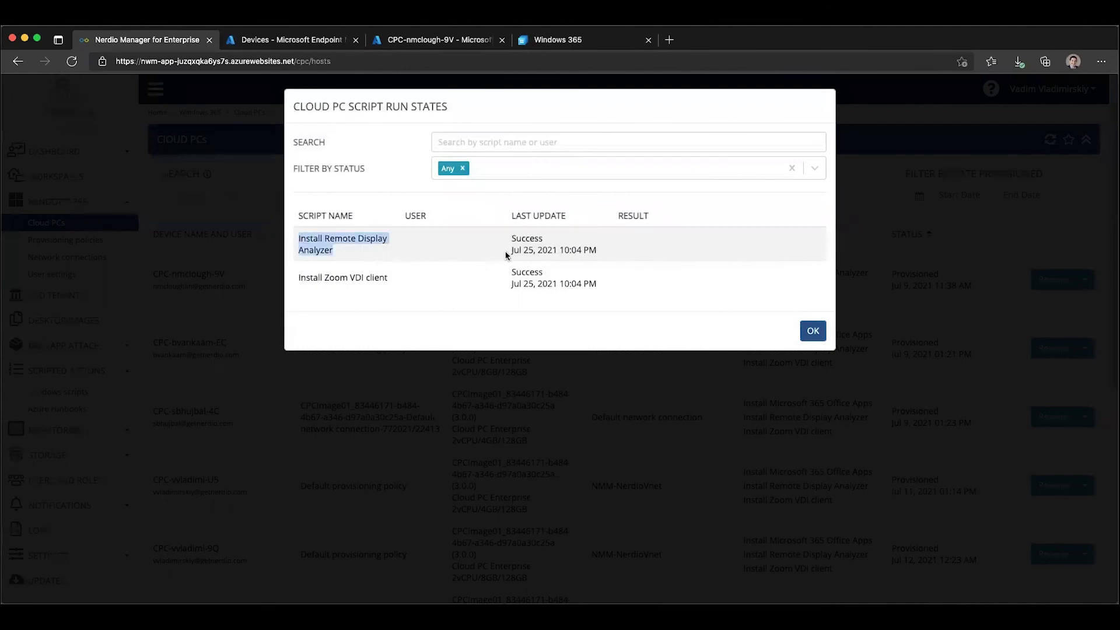
left_click_drag(511, 237, 602, 250)
left_click(812, 331)
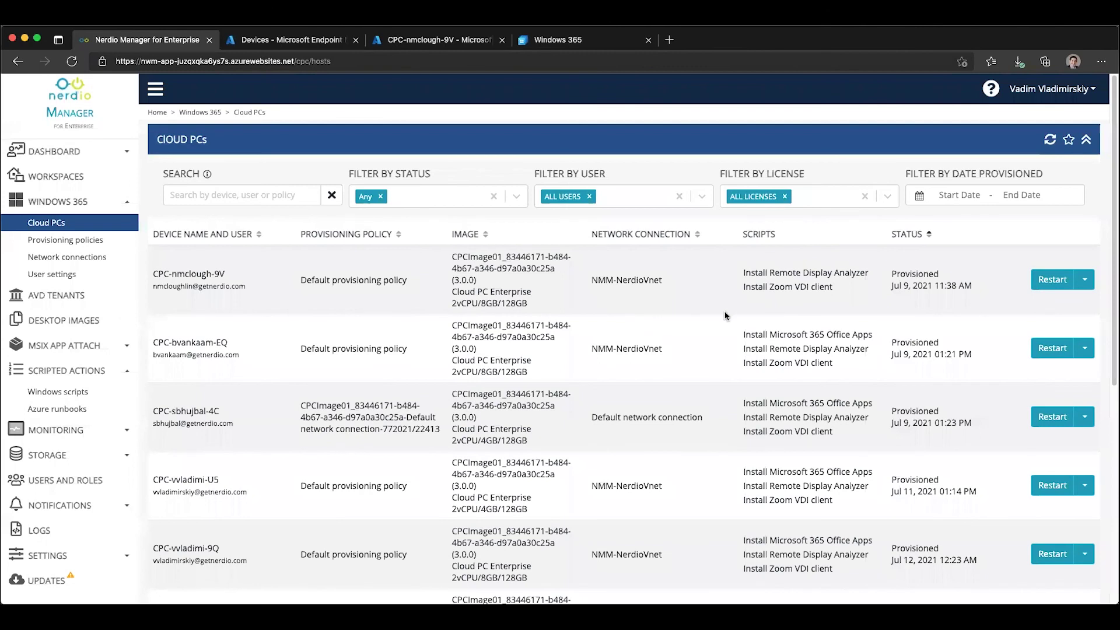
left_click(189, 274)
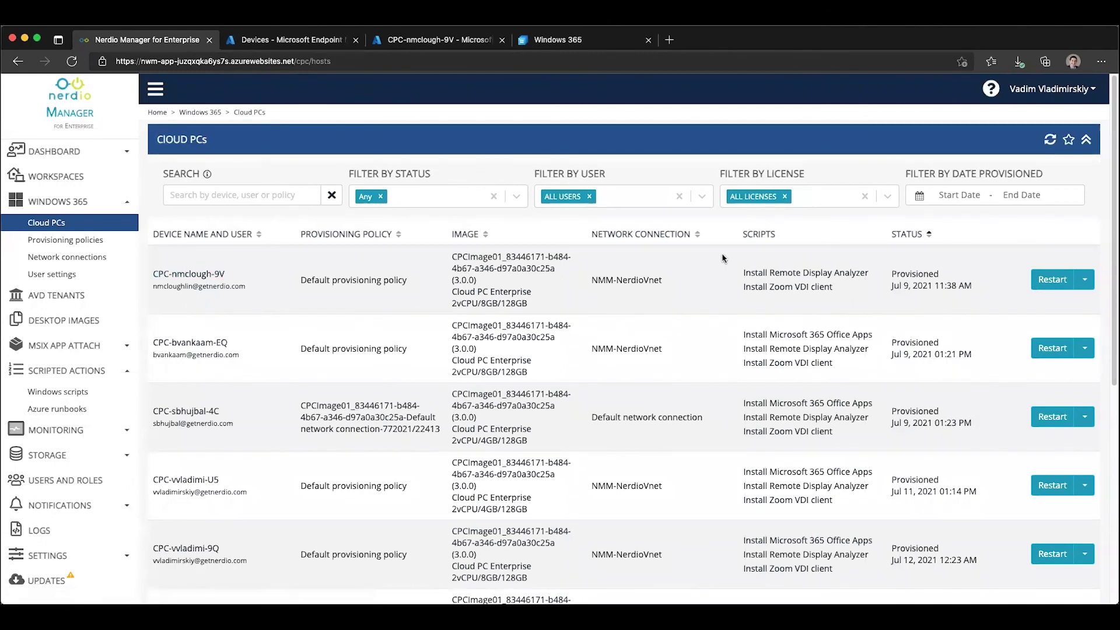